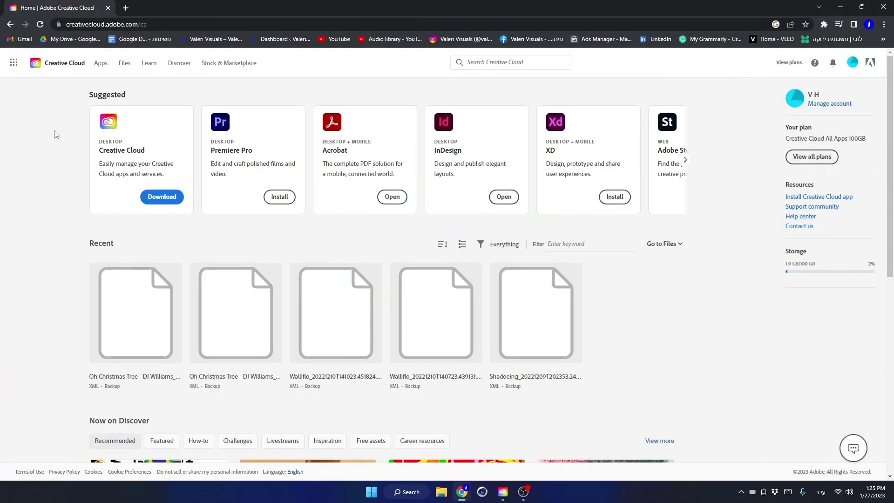
Launch the Creative Cloud desktop app, minimize it, and open the Adobe Web Apps sidebar
left_click(140, 24)
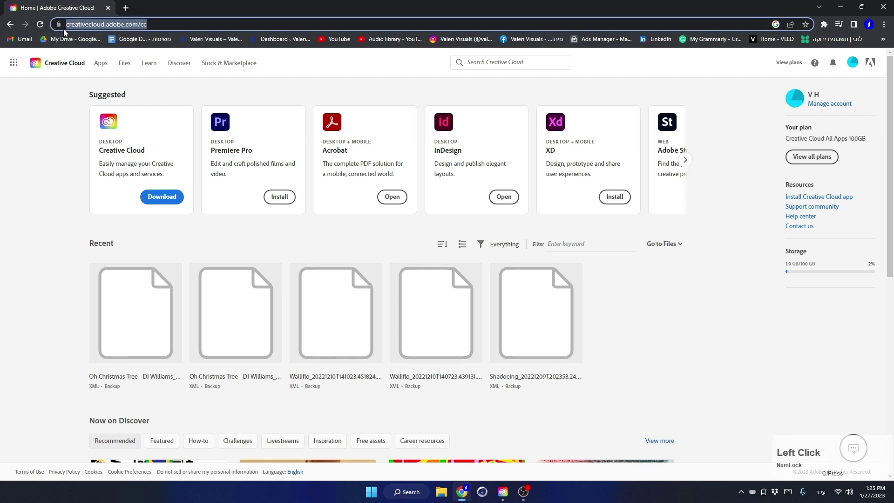
left_click(50, 121)
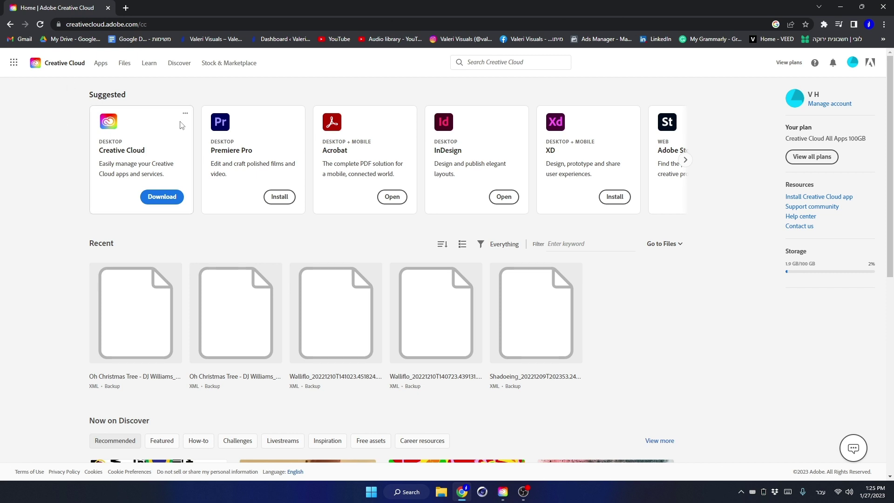
left_click(162, 196)
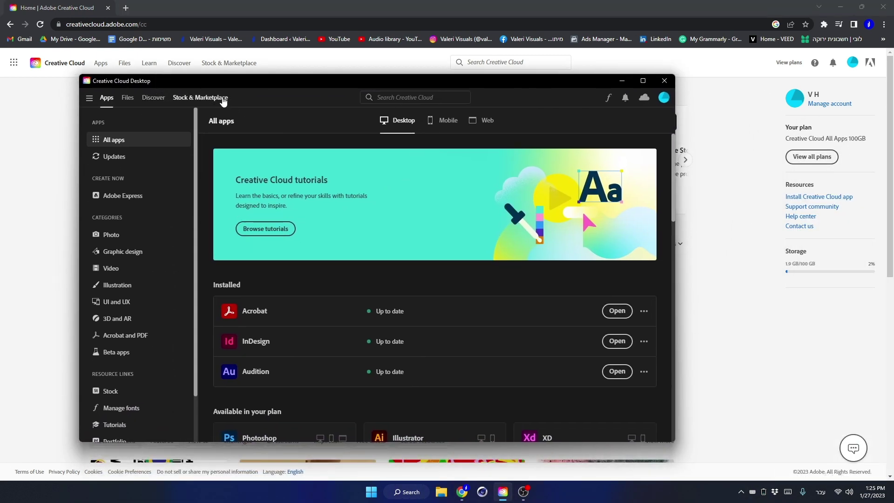
left_click(623, 84)
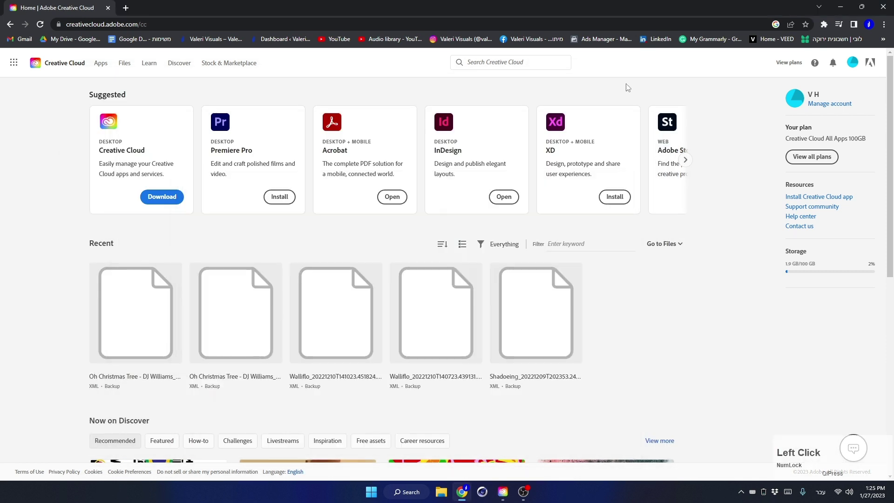
left_click(14, 62)
Browse all apps and install After Effects with the Cinema 4D plug-in
left_click(38, 209)
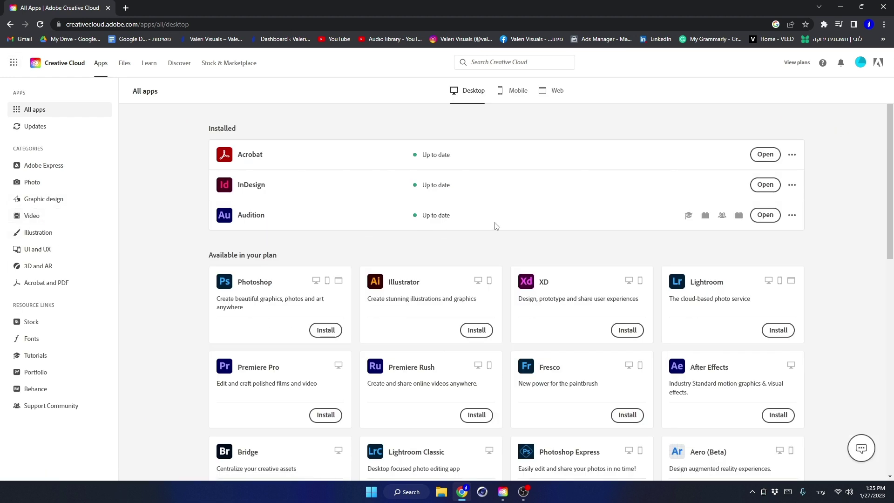
left_click(777, 417)
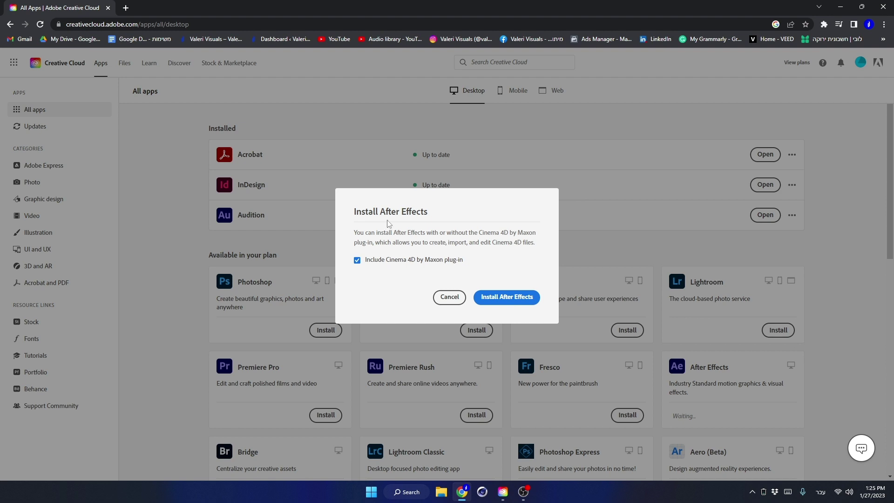
left_click(493, 305)
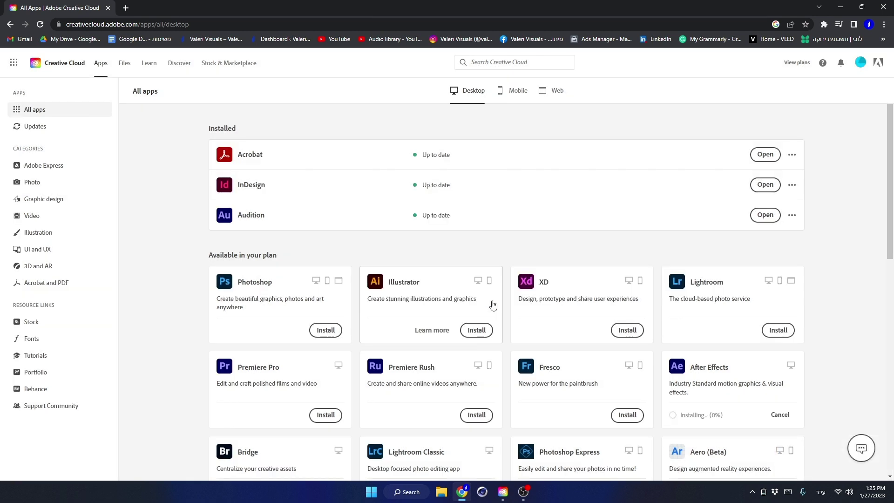
Queue Photoshop and Illustrator for installation
scroll(582, 309, "down", 5)
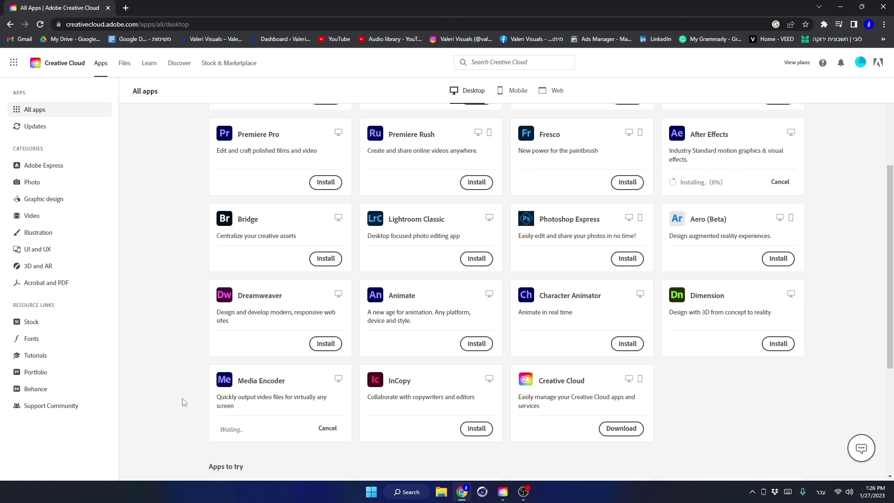
scroll(187, 402, "up", 5)
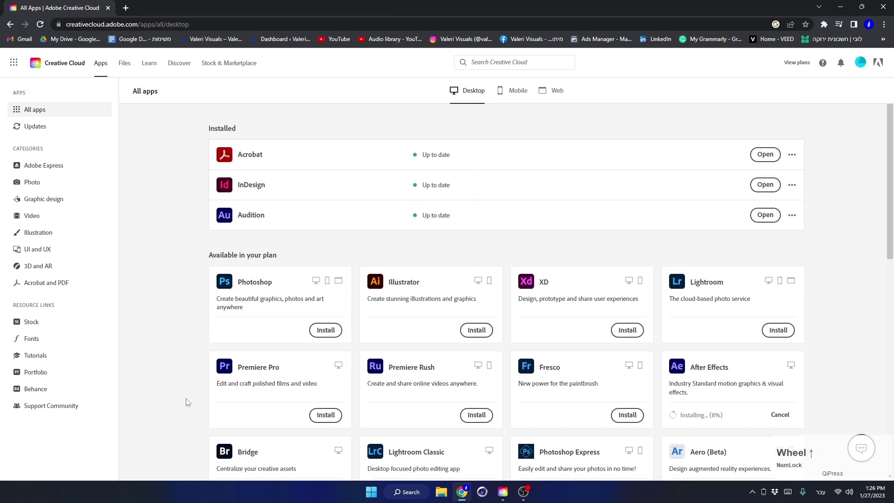
left_click(326, 330)
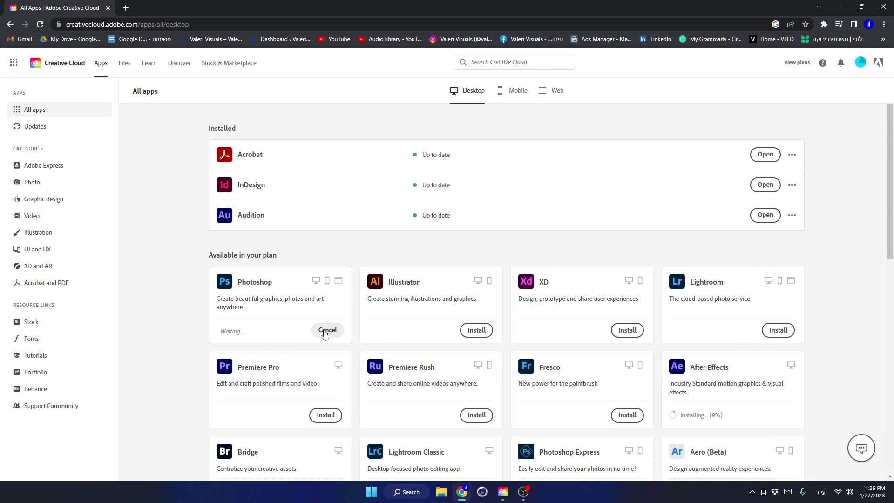
left_click(474, 331)
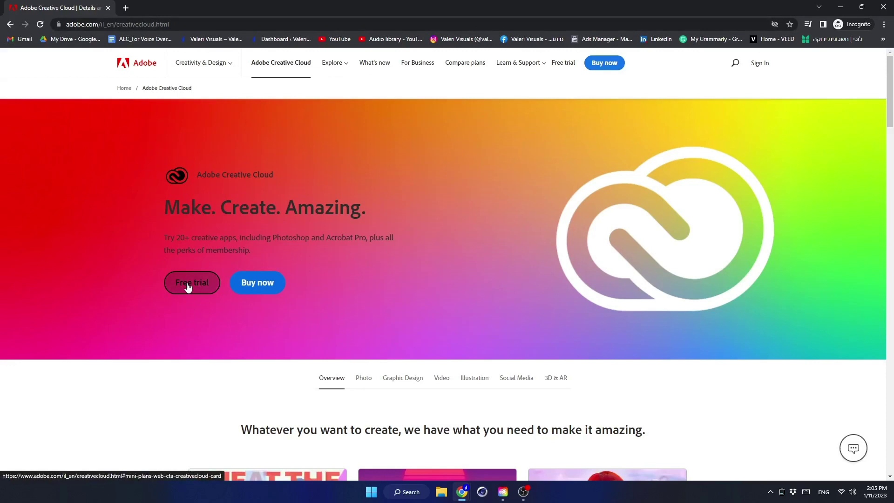
Browse the Graphic Design apps on the Creative Cloud page
left_click(415, 381)
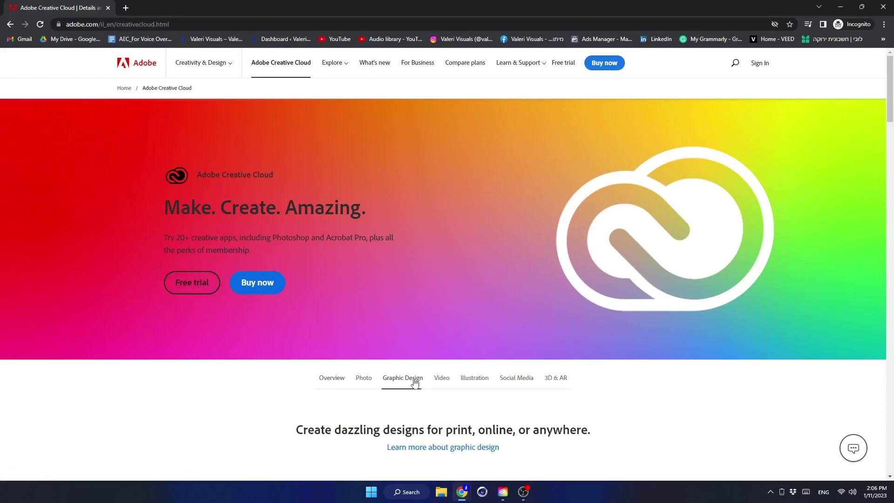
scroll(626, 422, "down", 6)
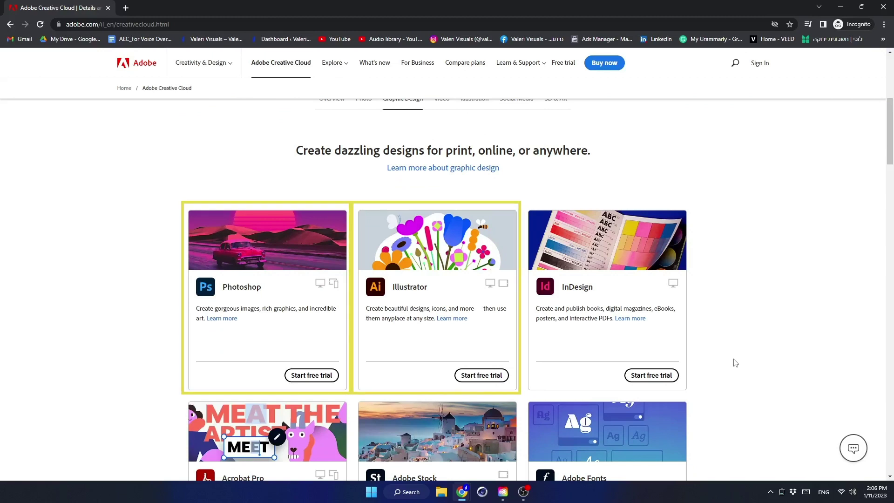
scroll(735, 363, "up", 1)
scroll(735, 363, "up", 4)
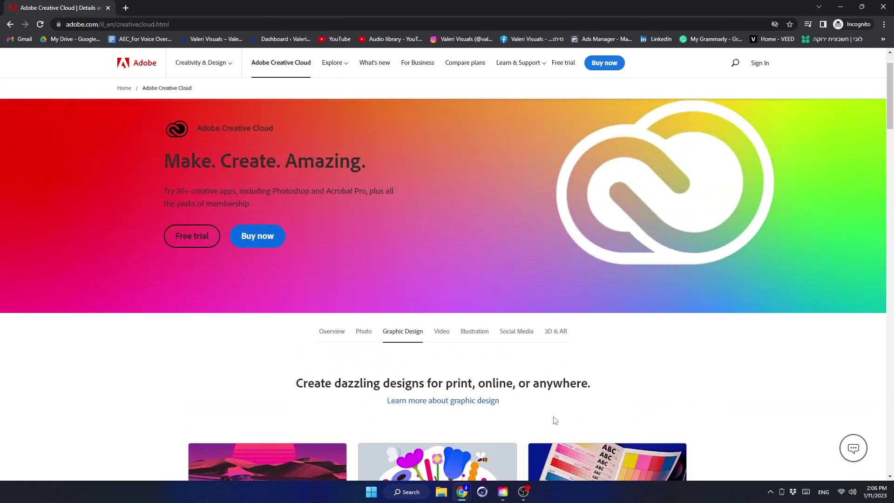
Switch to the Video category and scroll through Premiere Pro, After Effects, Audition and Media Encoder
left_click(440, 333)
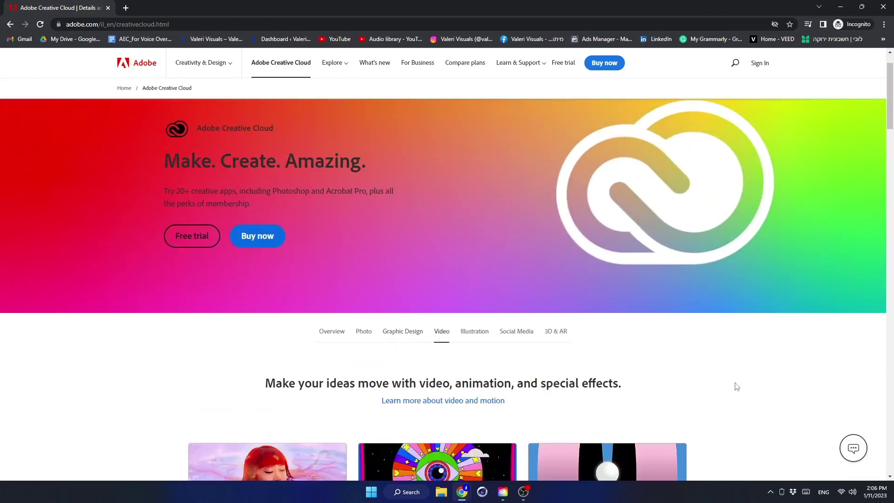
scroll(737, 387, "down", 4)
scroll(774, 370, "down", 2)
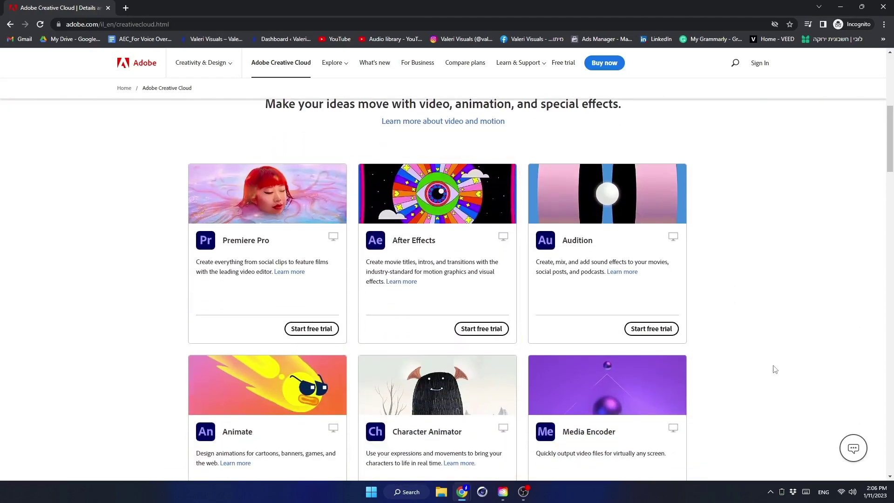
scroll(775, 369, "down", 3)
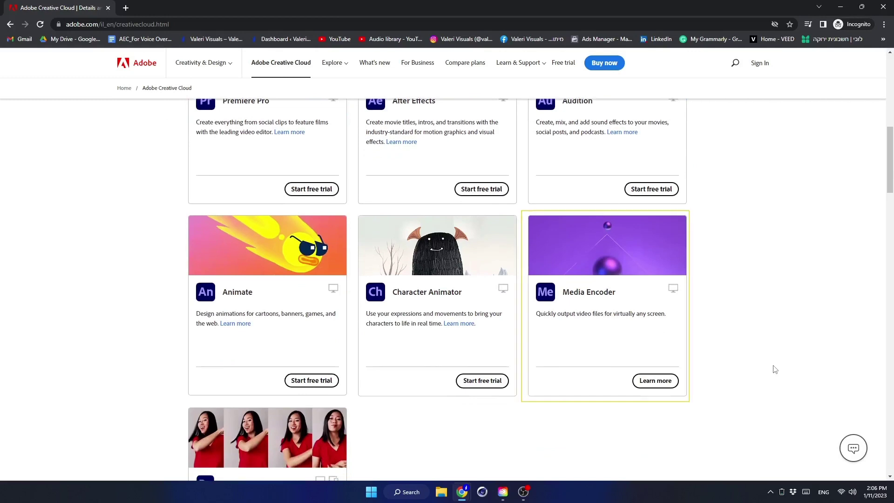
scroll(775, 370, "up", 2)
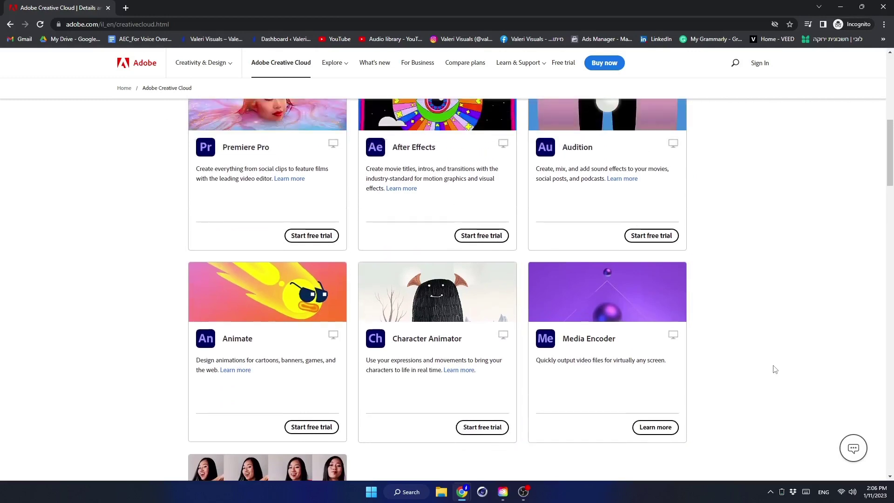
scroll(775, 369, "up", 5)
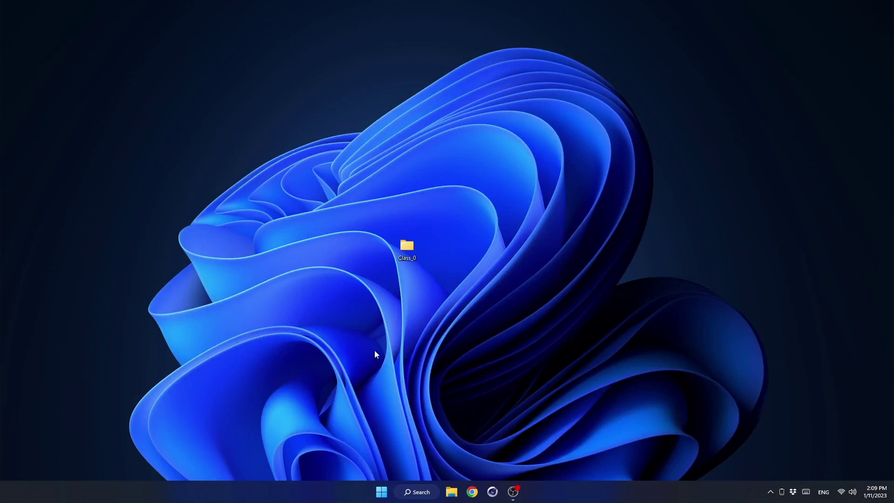
Open Class_0 > Assets > Fonts > Univia pro(Adobe) and install all 18 UniviaPro font files
double_click(408, 248)
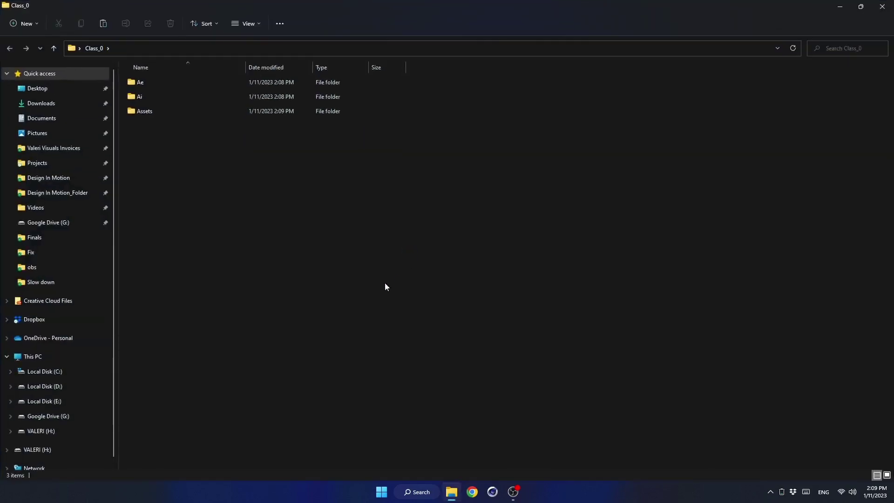
double_click(146, 112)
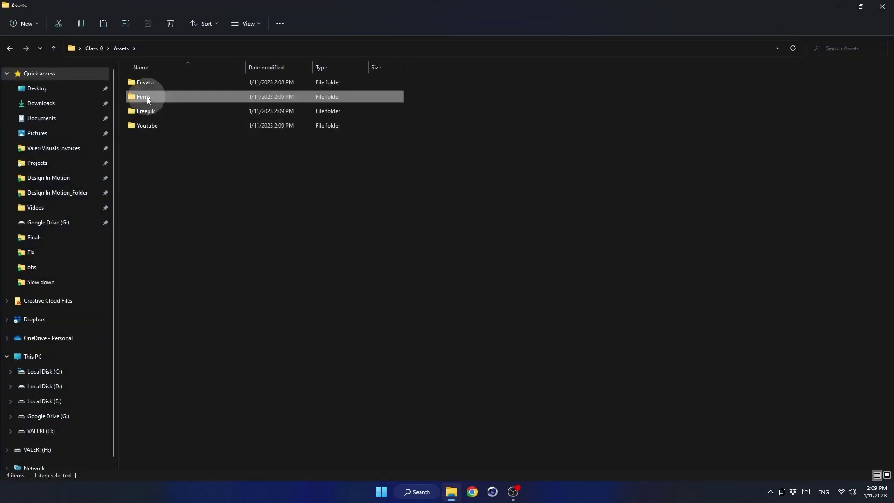
double_click(147, 97)
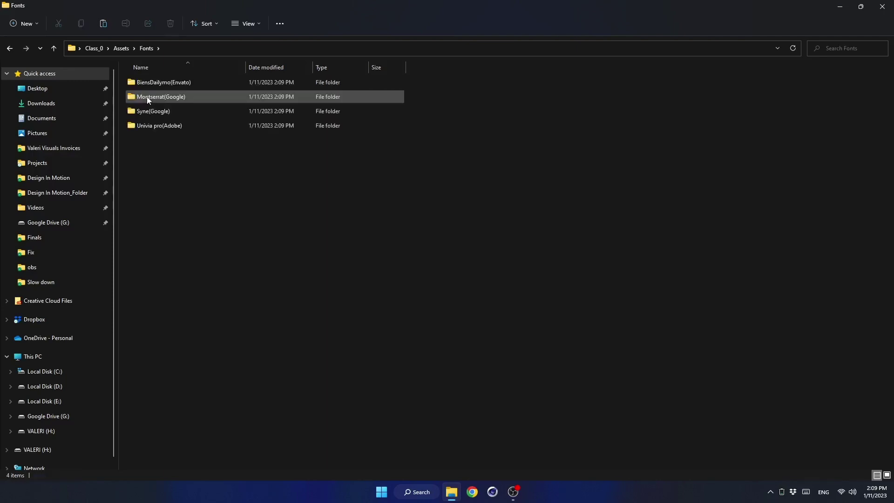
double_click(139, 127)
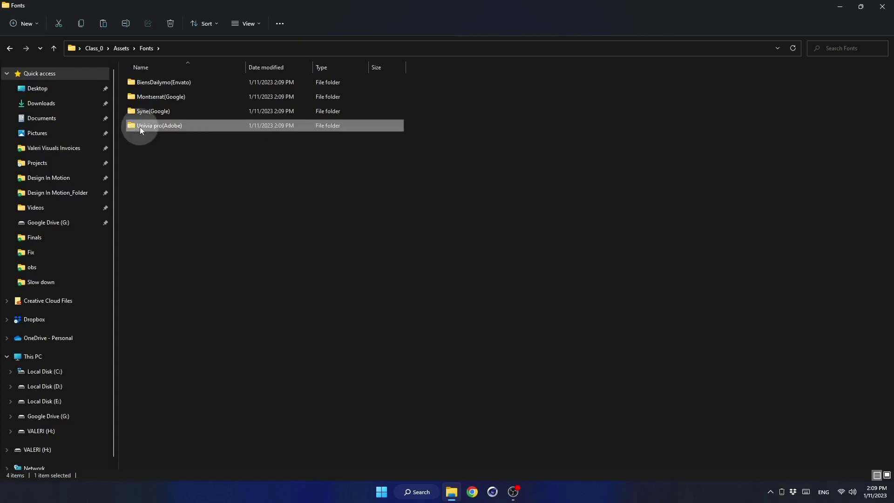
left_click_drag(135, 401, 239, 71)
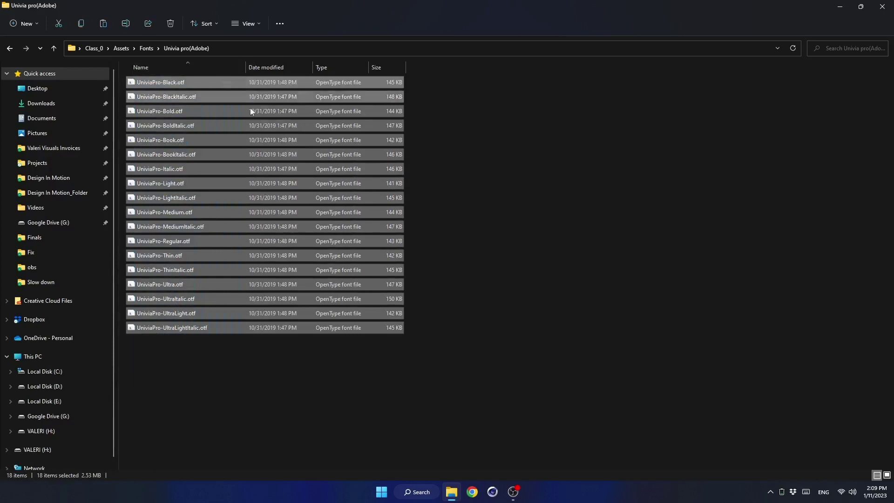
right_click(150, 112)
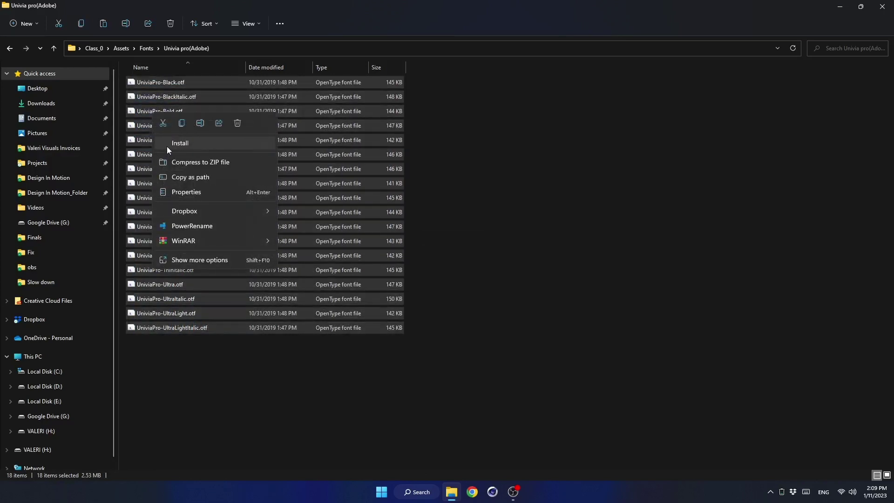
left_click(168, 147)
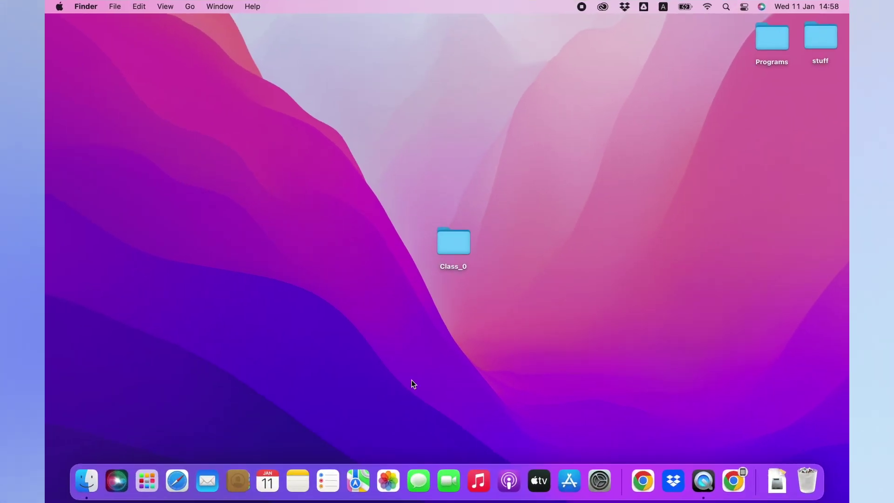
Open Class_0 > Assets > Fonts > Univia pro(Adobe) in Finder
double_click(457, 248)
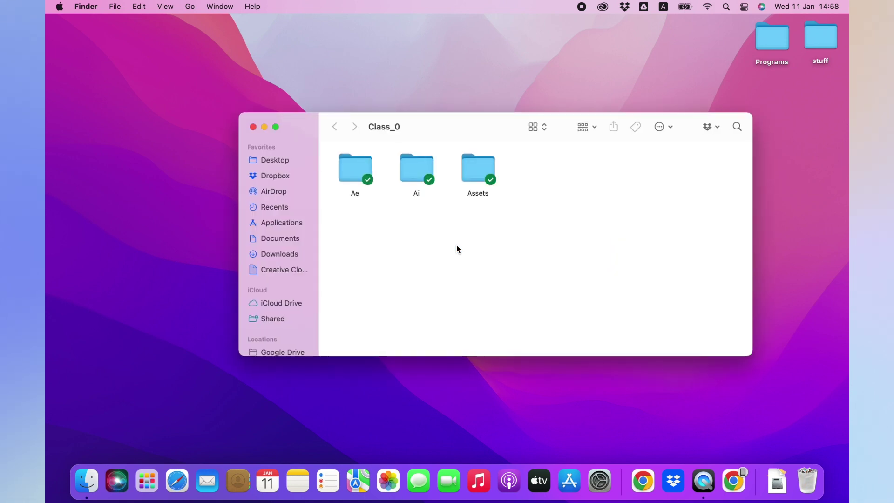
double_click(478, 175)
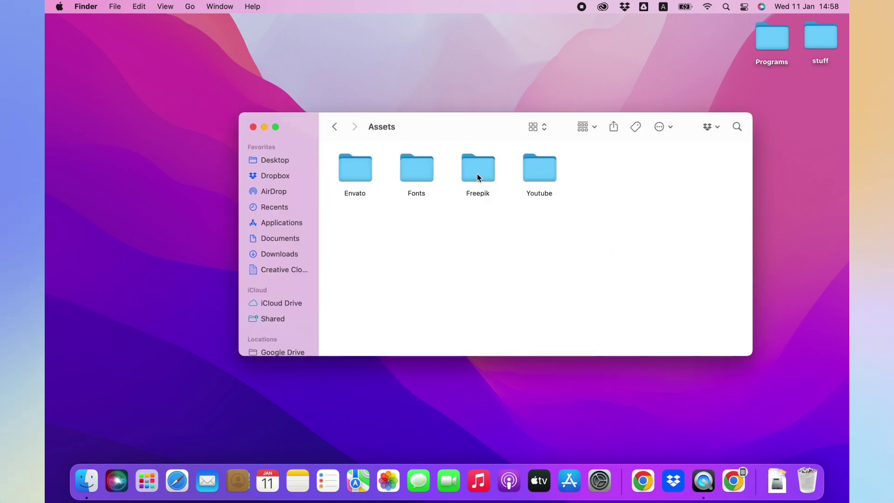
double_click(419, 174)
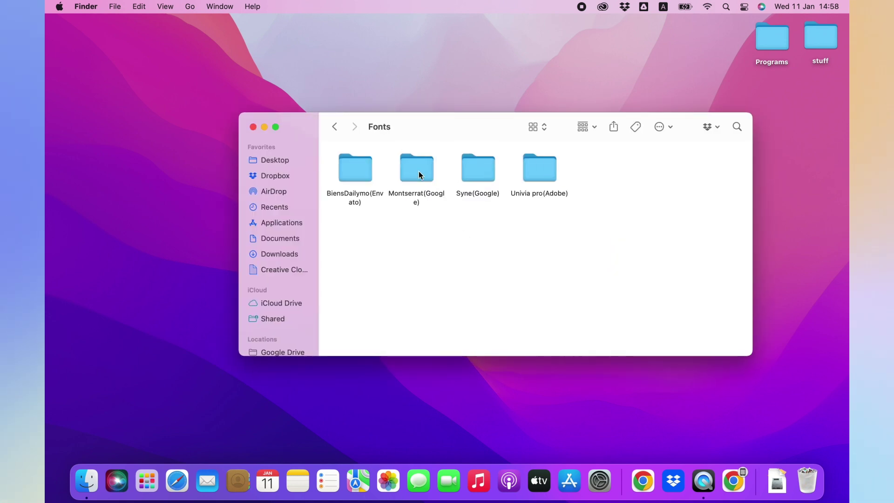
double_click(536, 177)
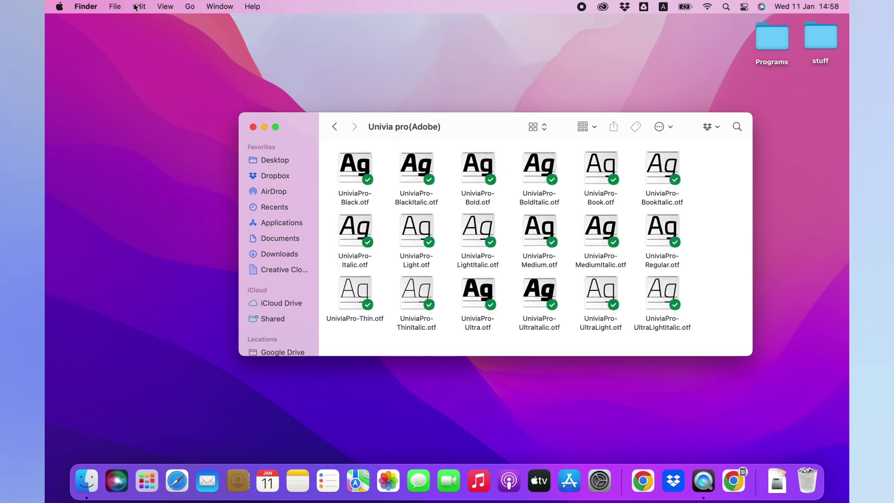
Go to the /Library/Fonts/ folder, then shrink and move that window aside
left_click(189, 7)
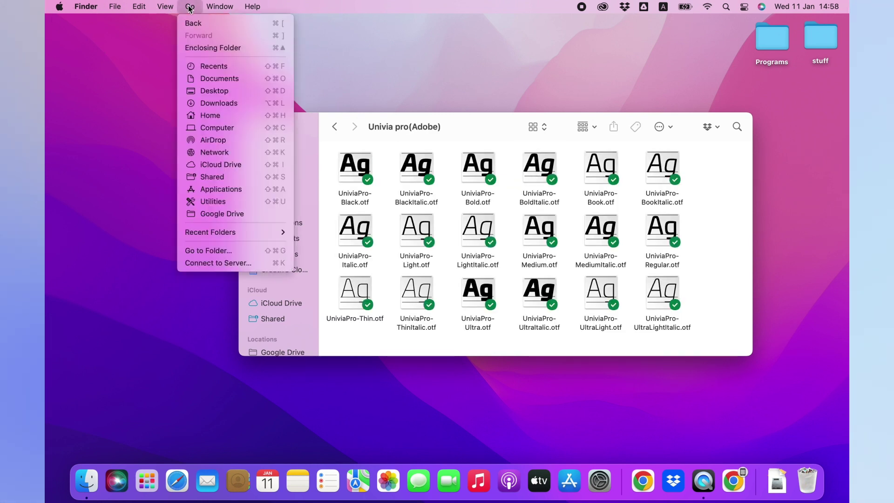
left_click(219, 250)
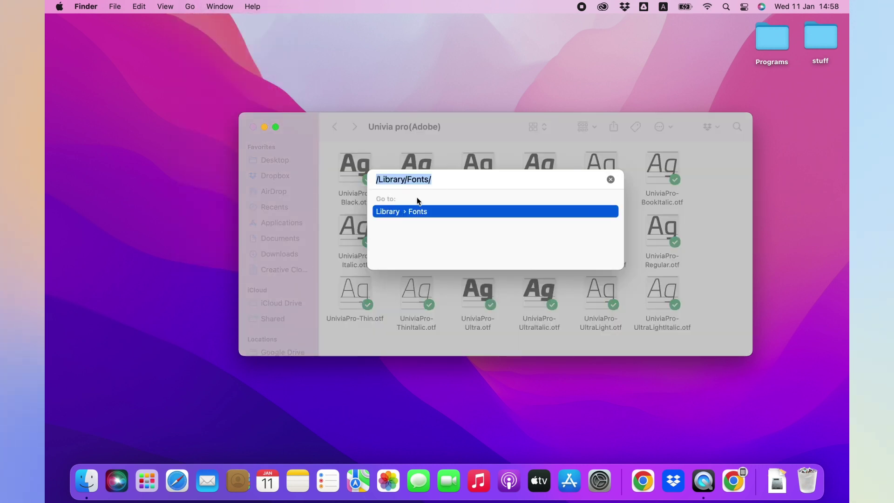
key("Return")
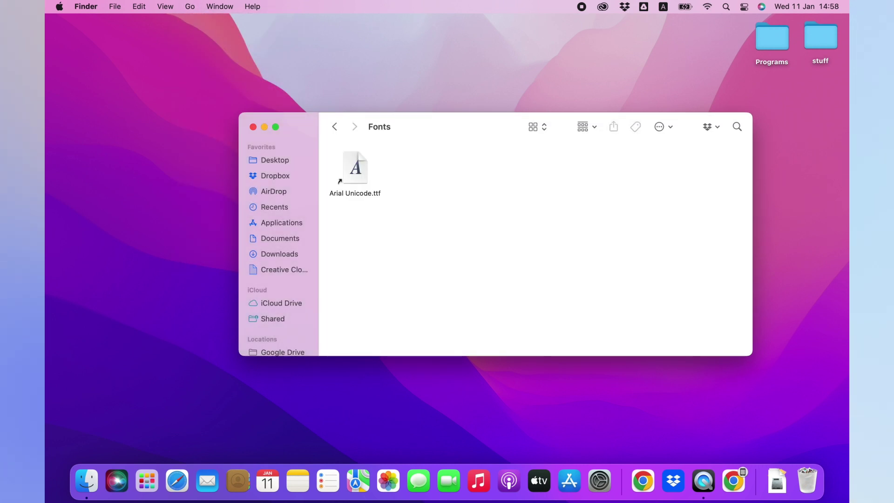
left_click_drag(753, 193, 479, 214)
left_click_drag(422, 128, 281, 78)
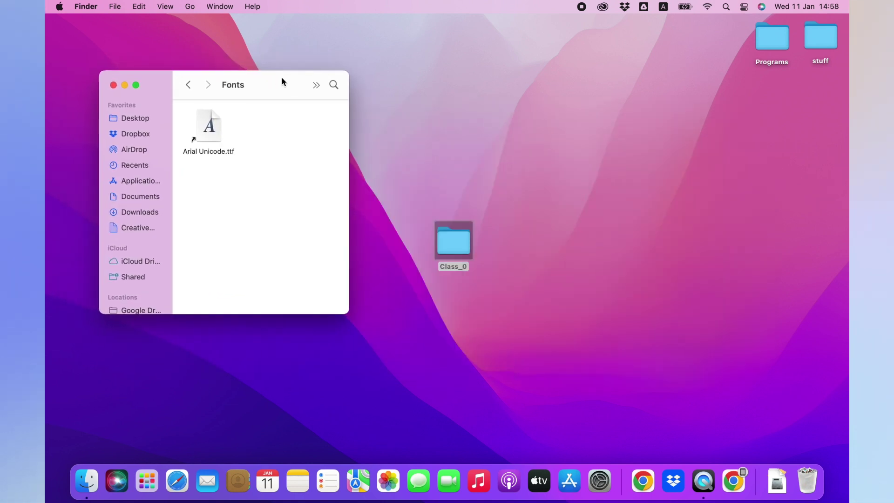
Open Univia pro(Adobe) in a second window and drag all 18 UniviaPro fonts into Library Fonts
double_click(457, 243)
double_click(465, 178)
double_click(410, 170)
double_click(533, 170)
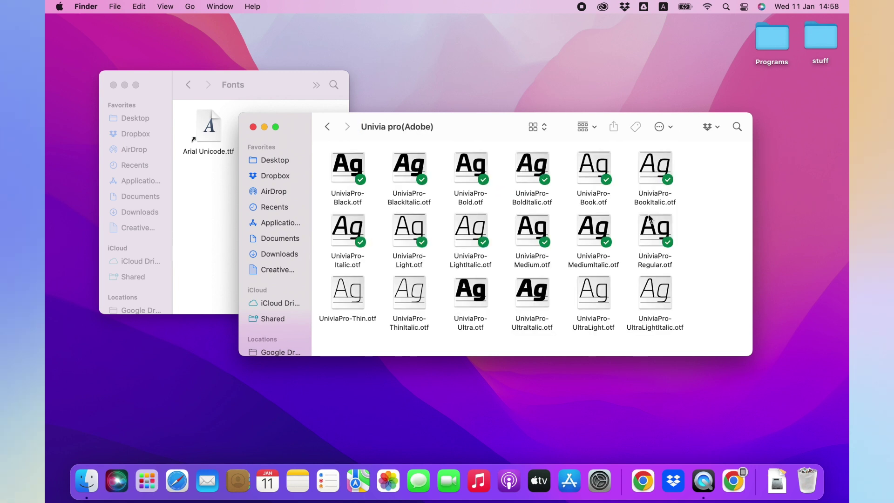
left_click_drag(698, 149, 317, 375)
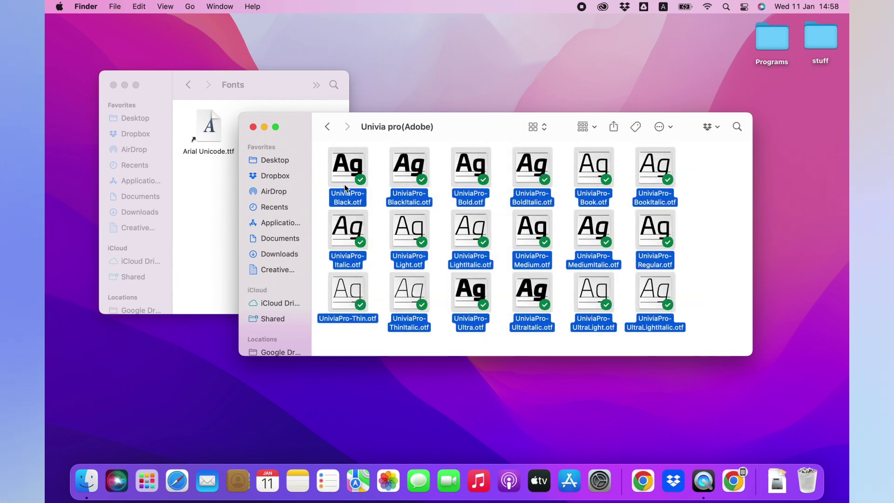
left_click_drag(302, 132, 390, 133)
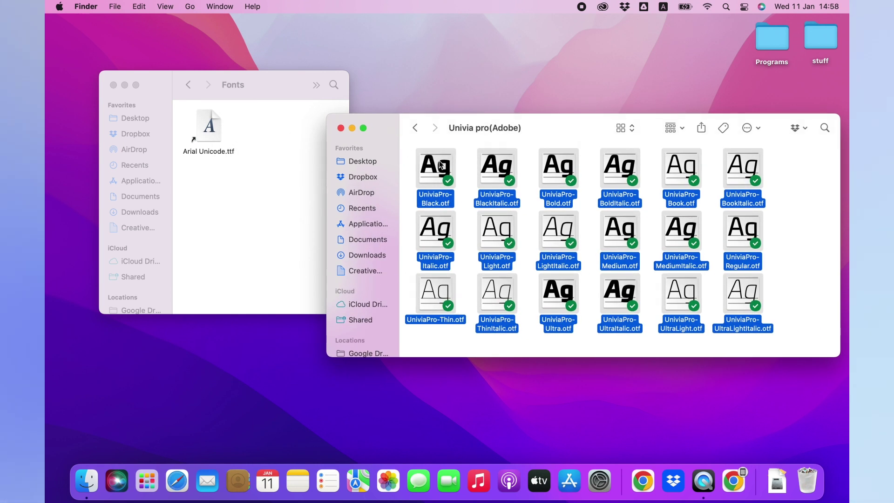
left_click_drag(441, 164, 238, 210)
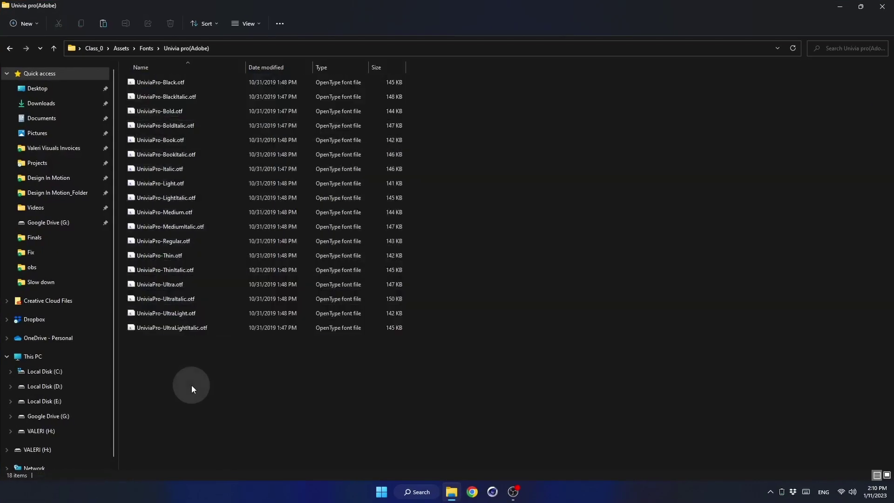
Go back to the course Fonts folder and select BiensDailymo(Envato), Montserrat(Google) and Syne(Google)
left_click(10, 48)
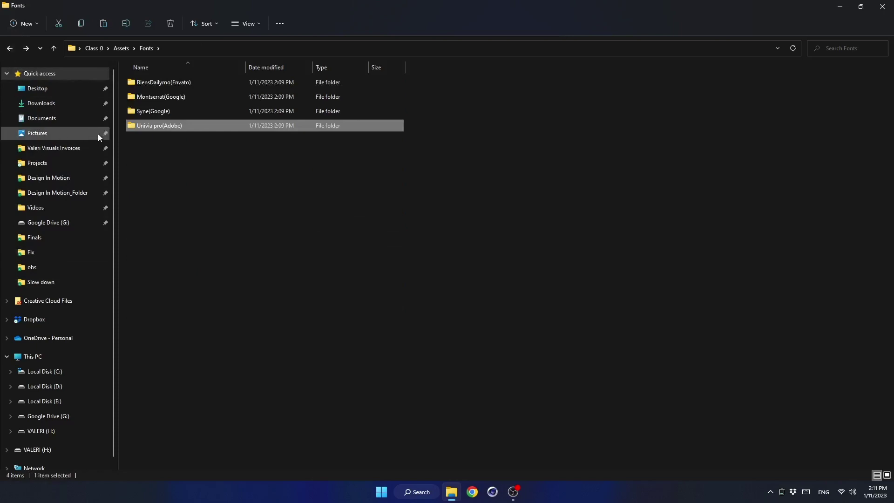
left_click(144, 84)
left_click(135, 98)
left_click(145, 110)
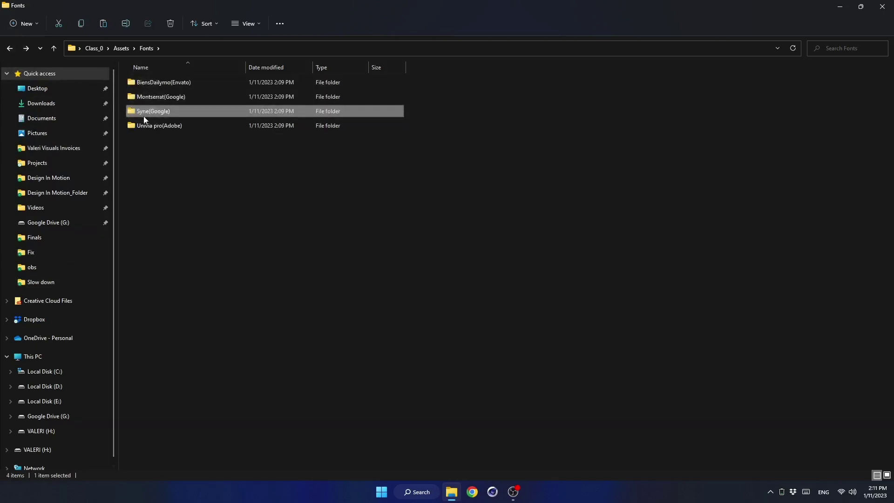